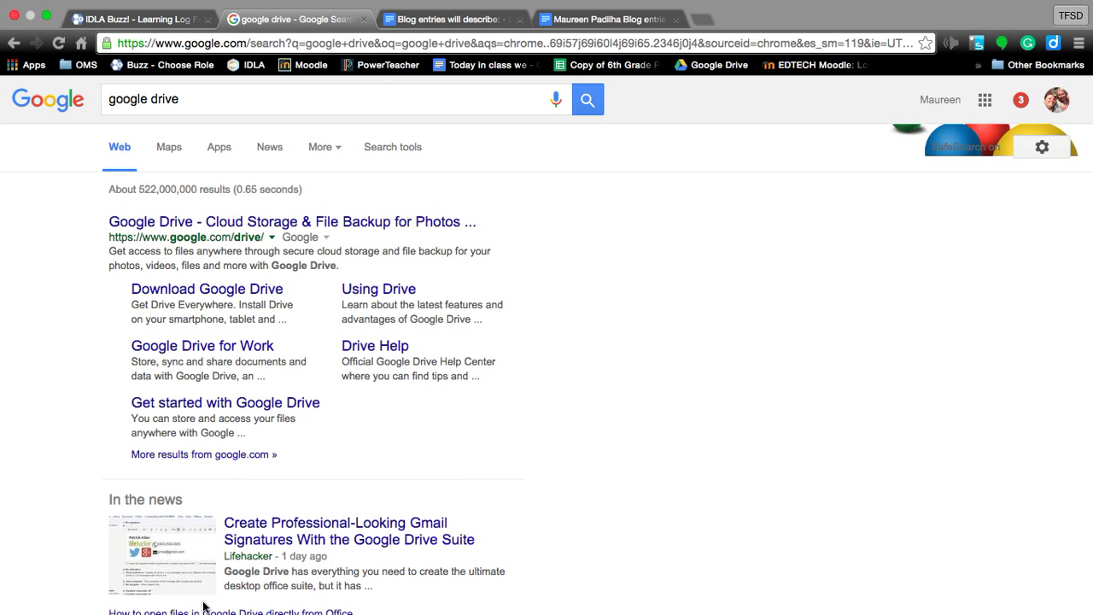
Leave the 'google drive' results and return to the Google home page with an empty search box.
mouse_move(760, 597)
click(211, 44)
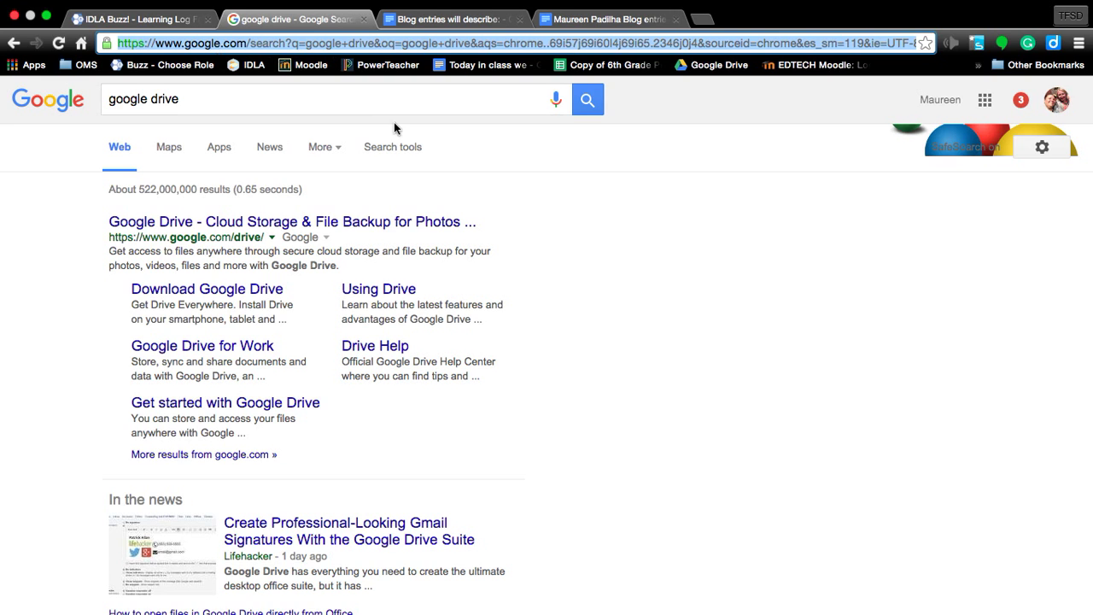
click(47, 101)
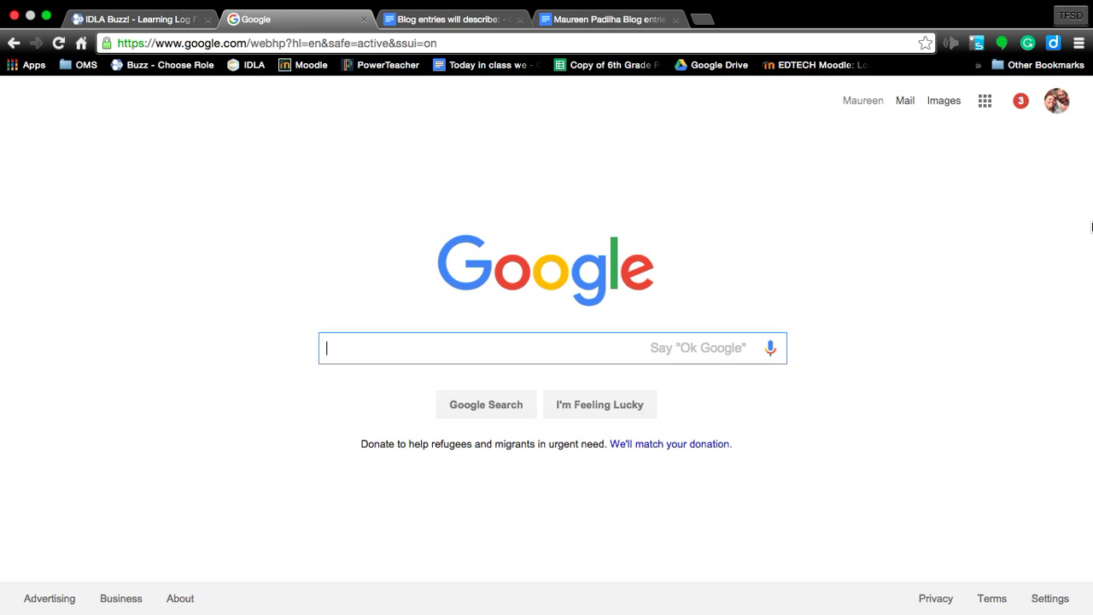
click(906, 109)
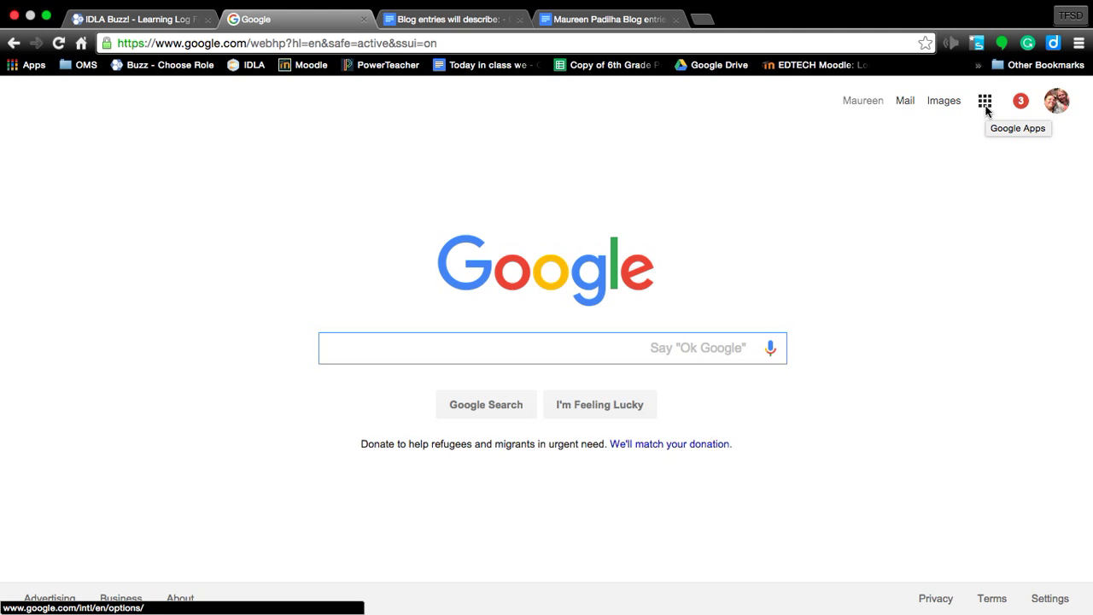
click(985, 104)
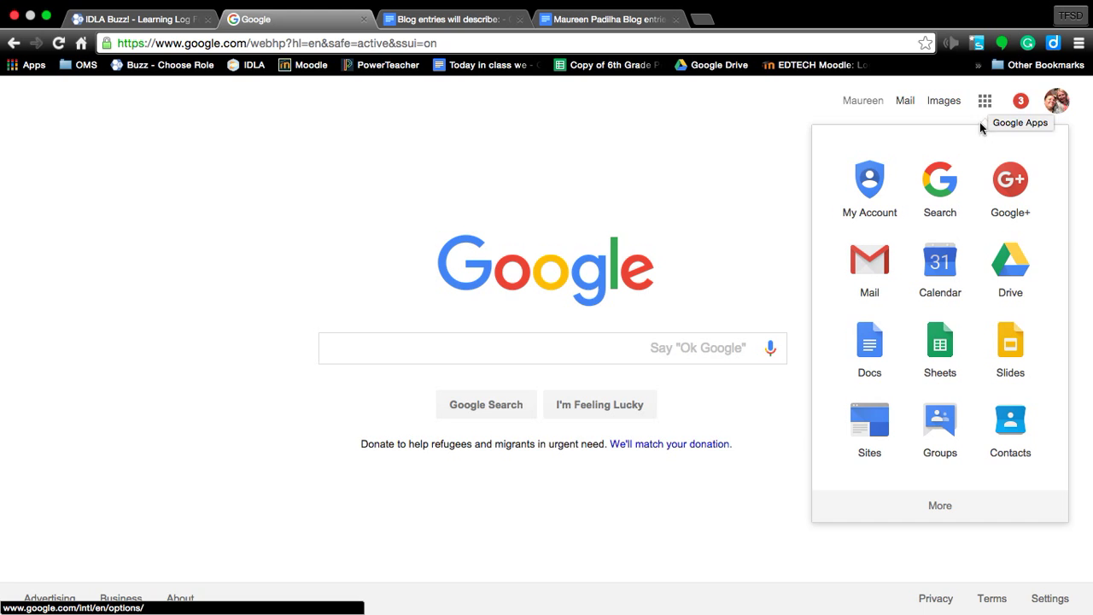
click(363, 356)
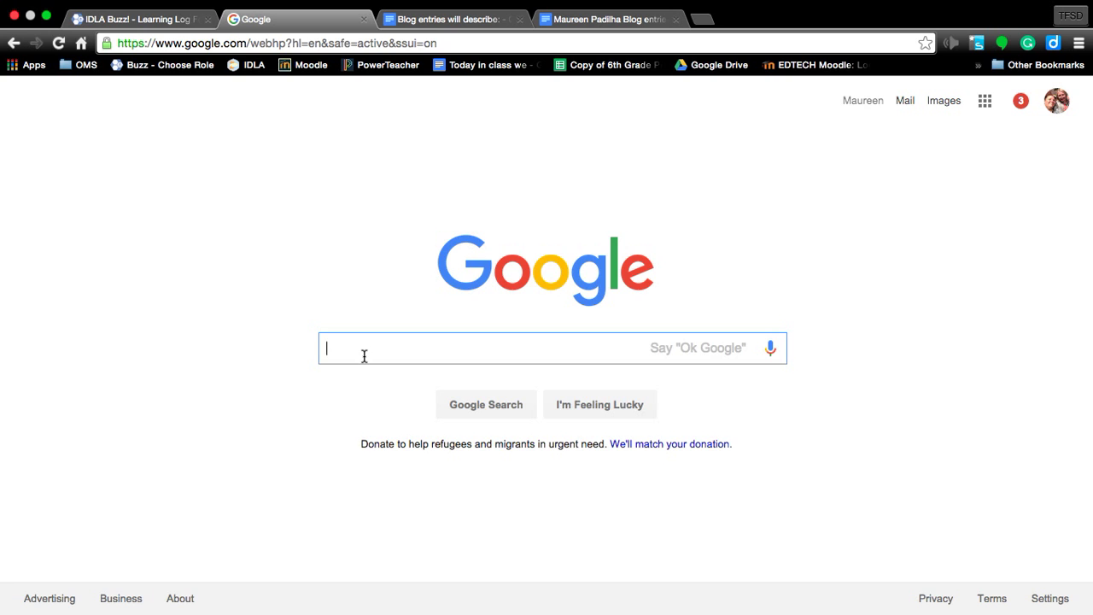
Search Google for 'google drive' and go to the Google Drive landing page from the top result.
text(google )
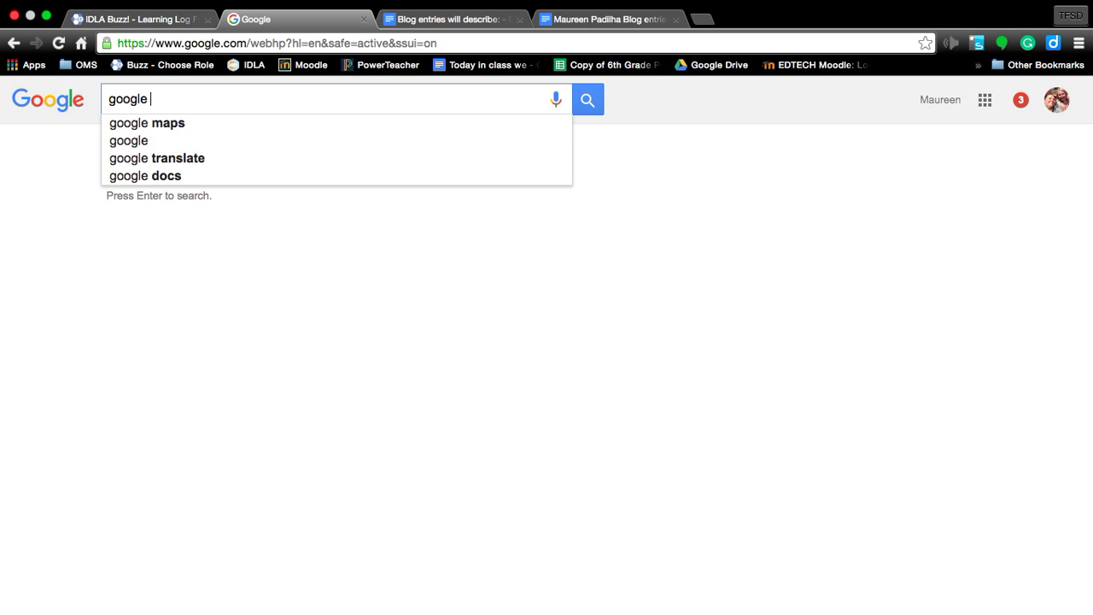
text(drive)
key(Return)
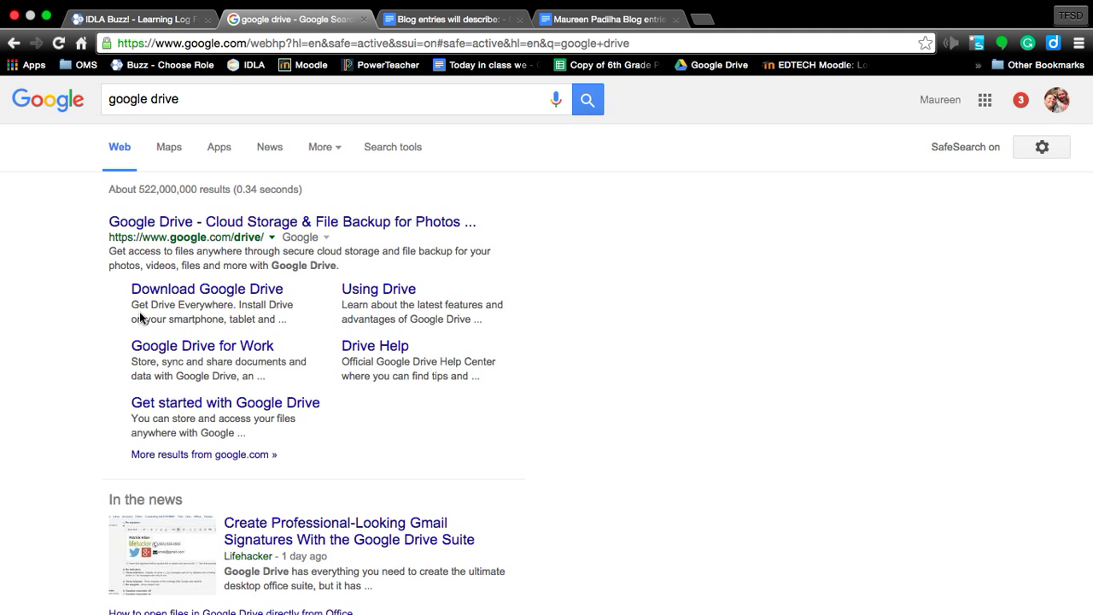
scroll(139, 311, down, 1)
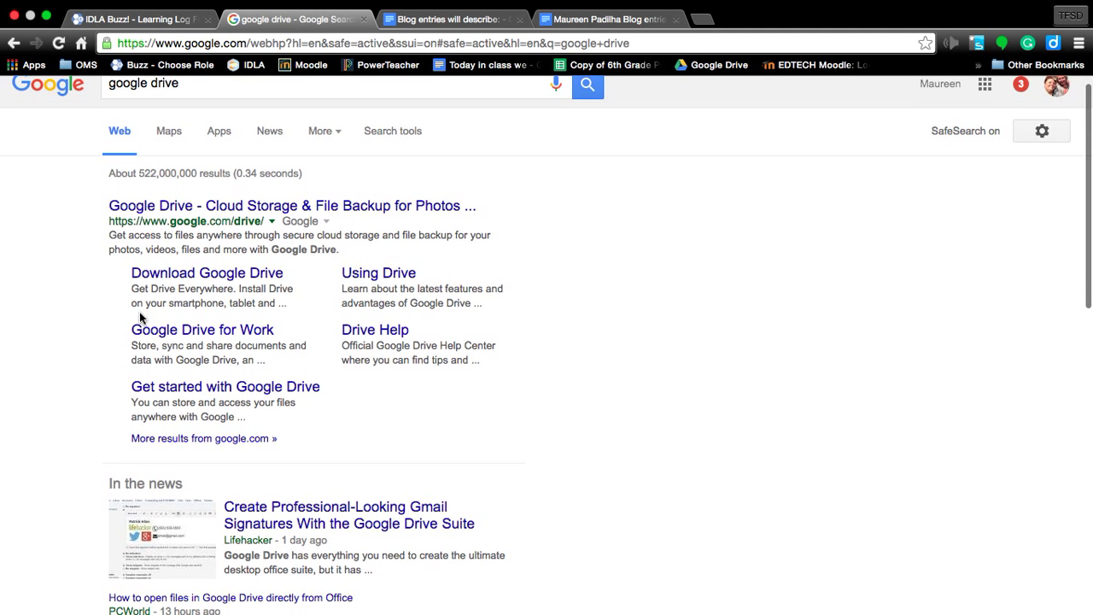
click(166, 205)
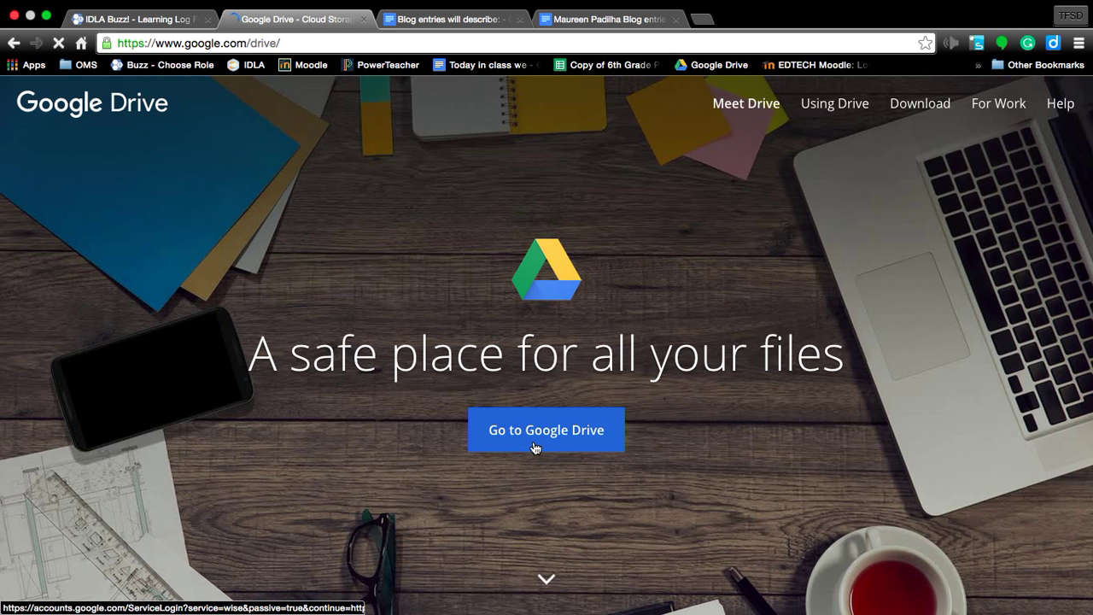
Go into the My Drive file listing and bring up the NEW item-creation options.
click(536, 443)
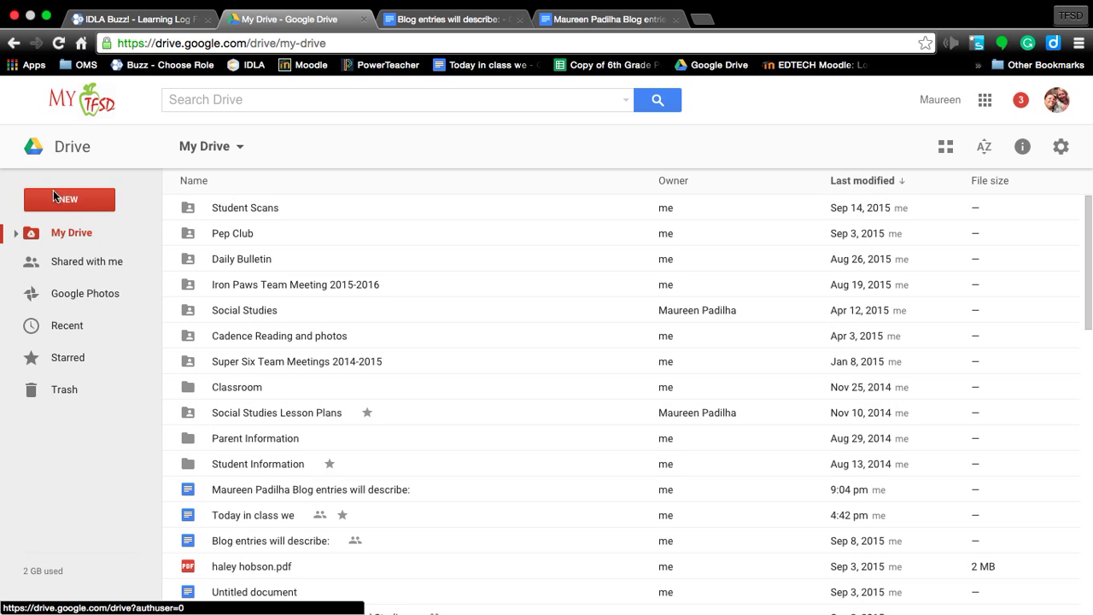
click(74, 199)
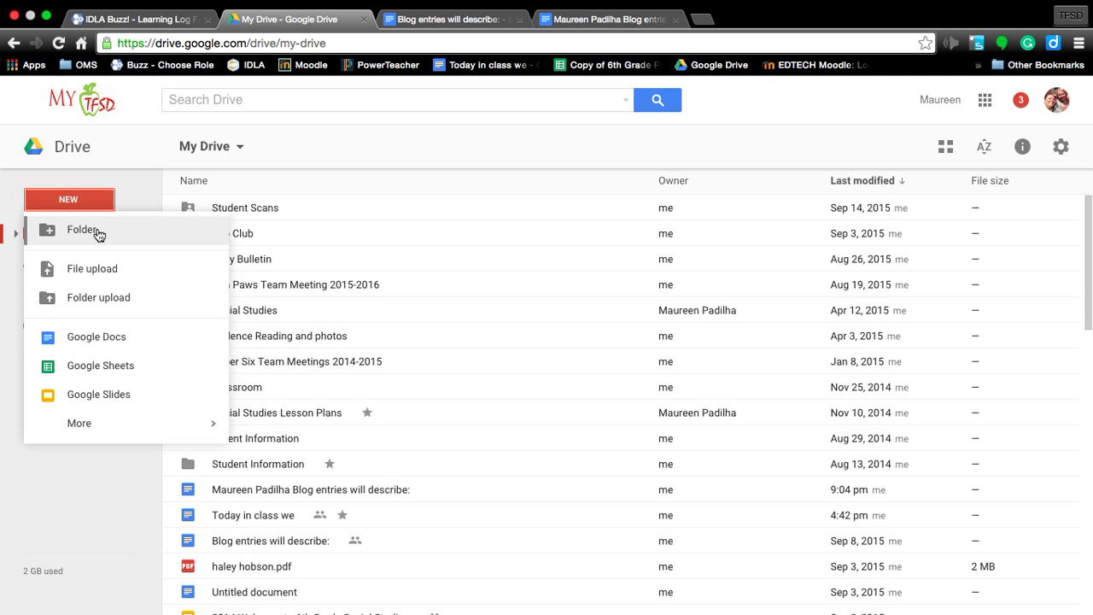
Create a My Drive folder named 'Social Studies 2015-2016'.
click(83, 230)
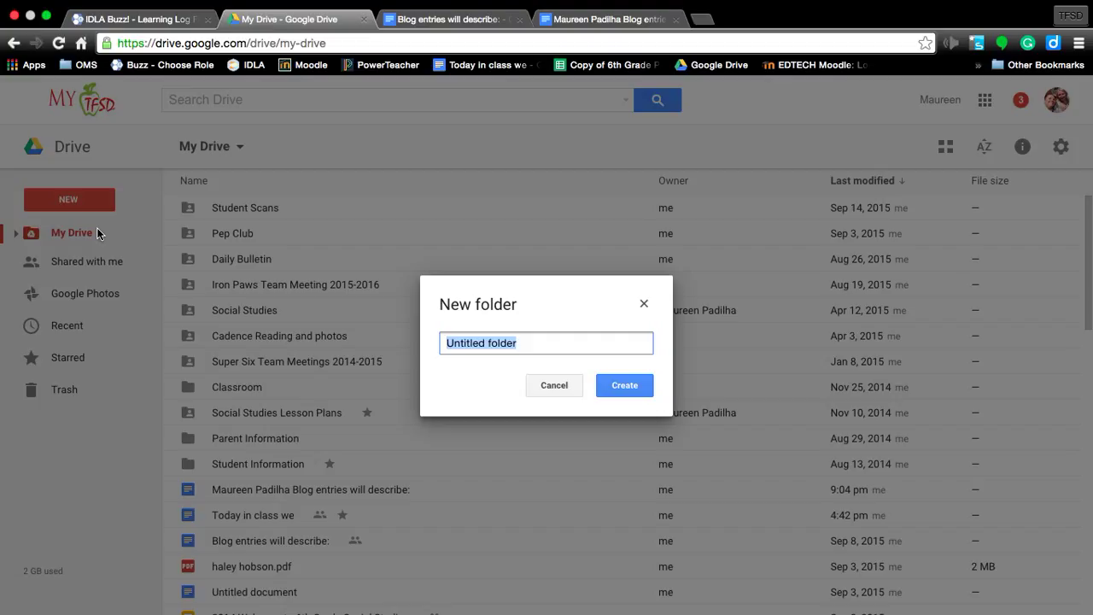
text(Soc)
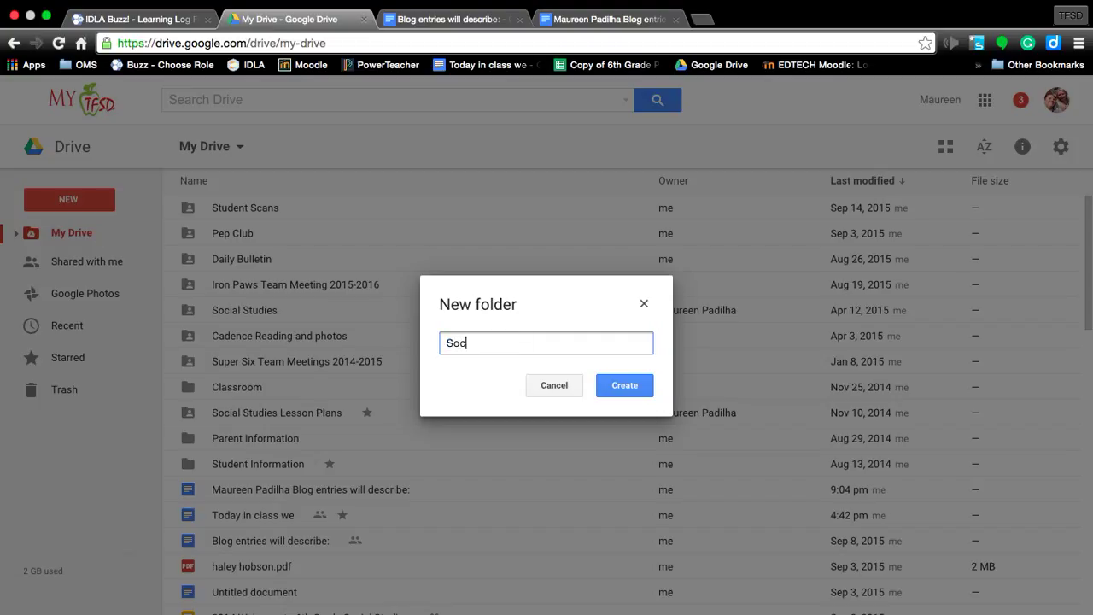
text(ial Studies 2015-2016)
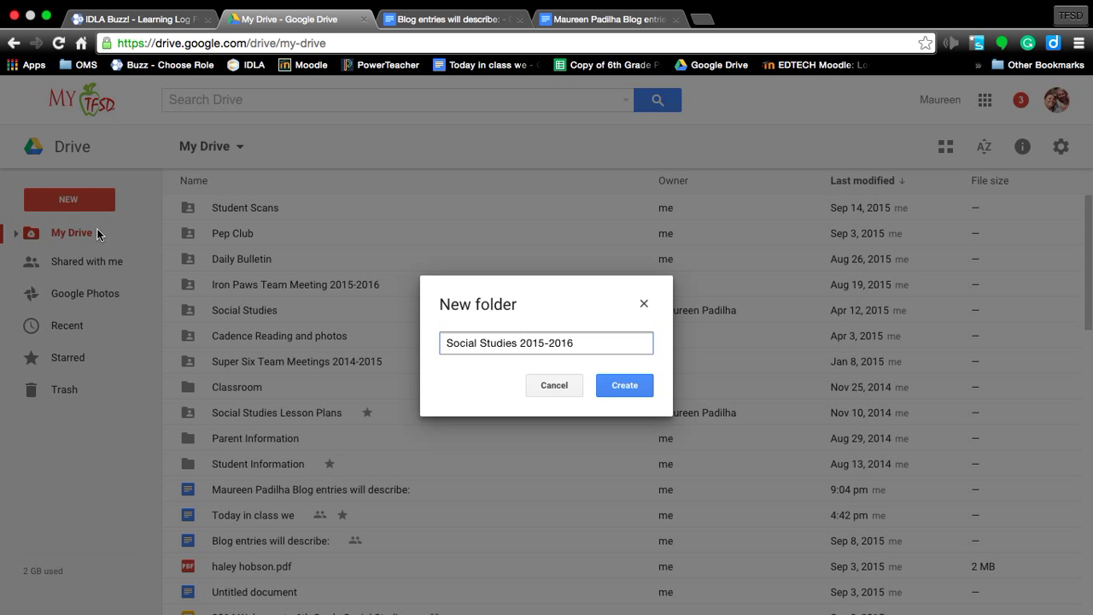
click(619, 385)
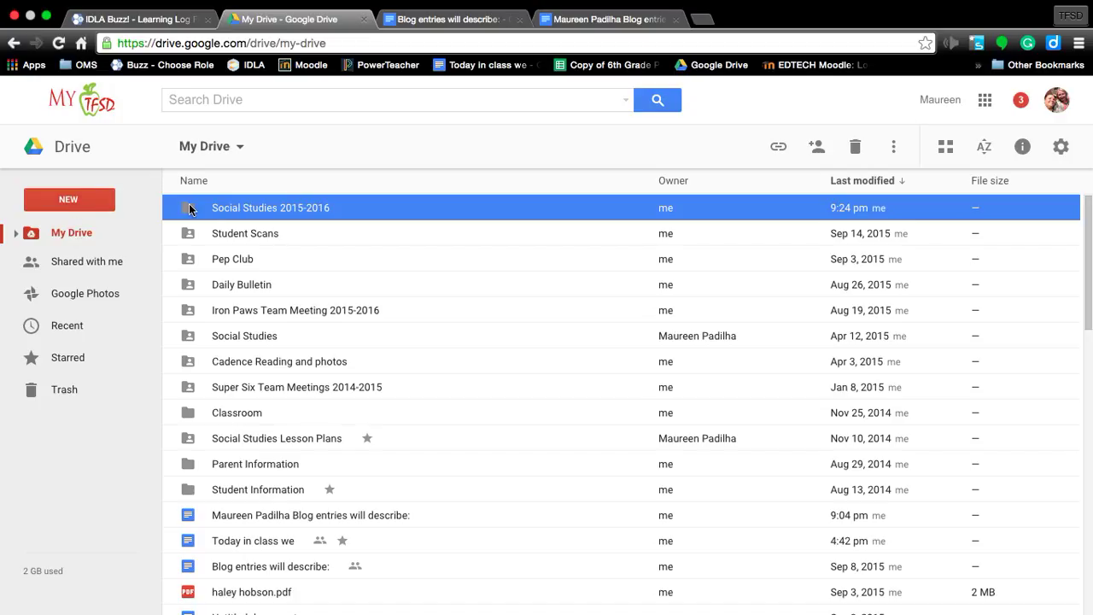
Switch to IDLA Buzz and read through the Who Am I assignment instructions.
click(162, 26)
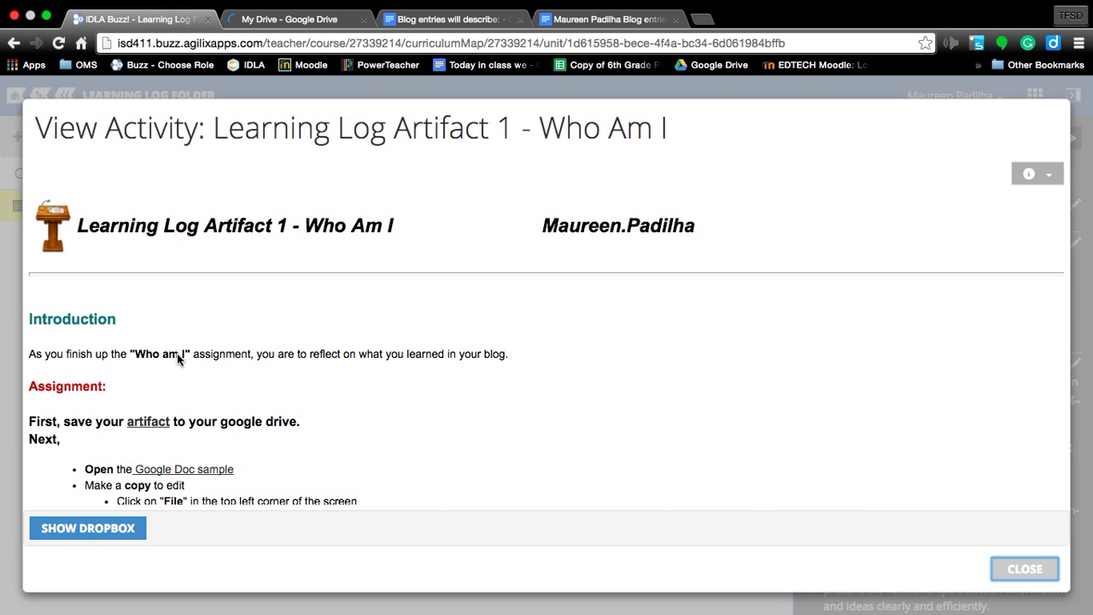
scroll(191, 383, down, 3)
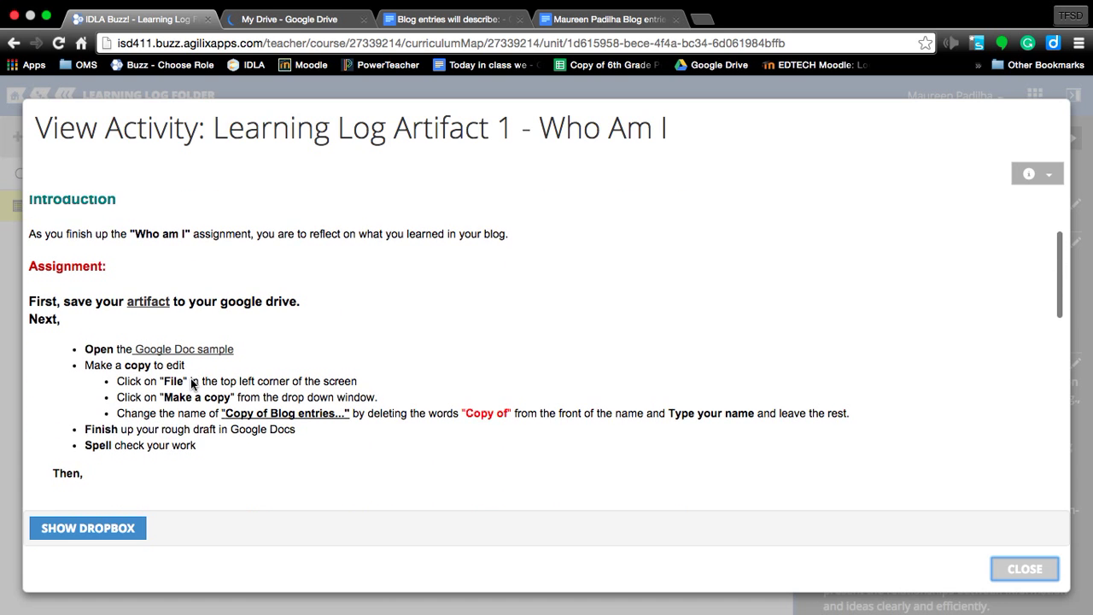
scroll(191, 383, down, 2)
scroll(192, 385, down, 1)
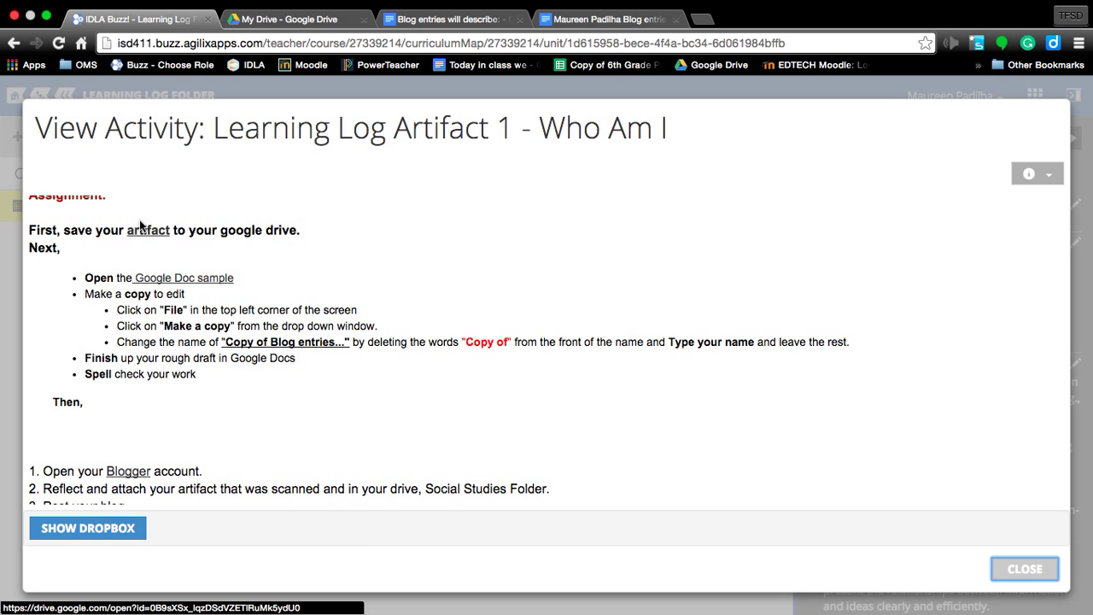
scroll(125, 244, up, 1)
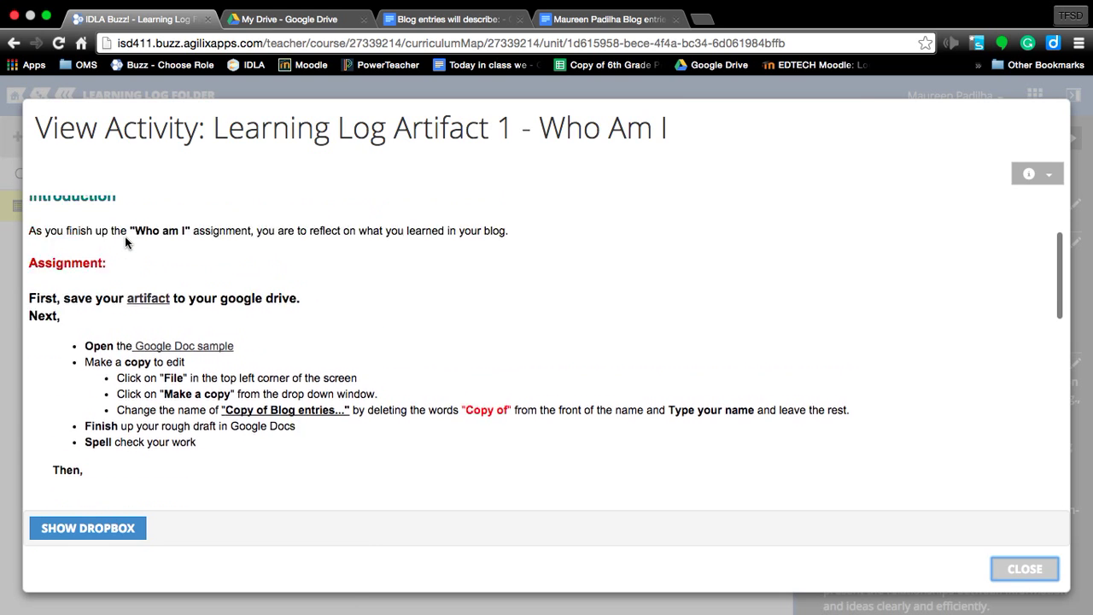
scroll(126, 242, up, 2)
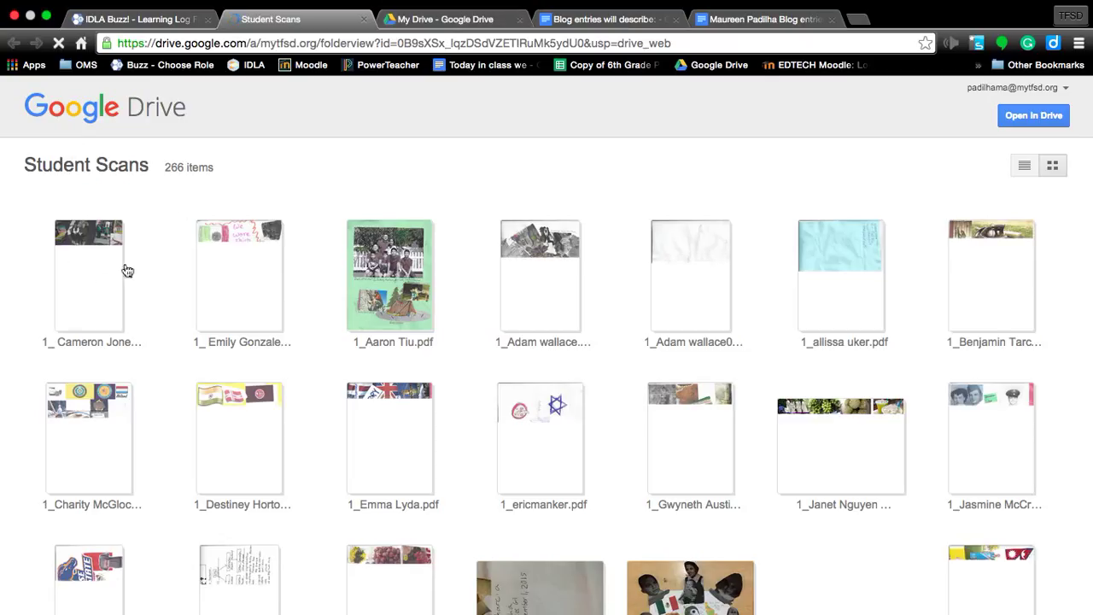
Preview a student's scanned artifact in the Student Scans folder.
click(85, 290)
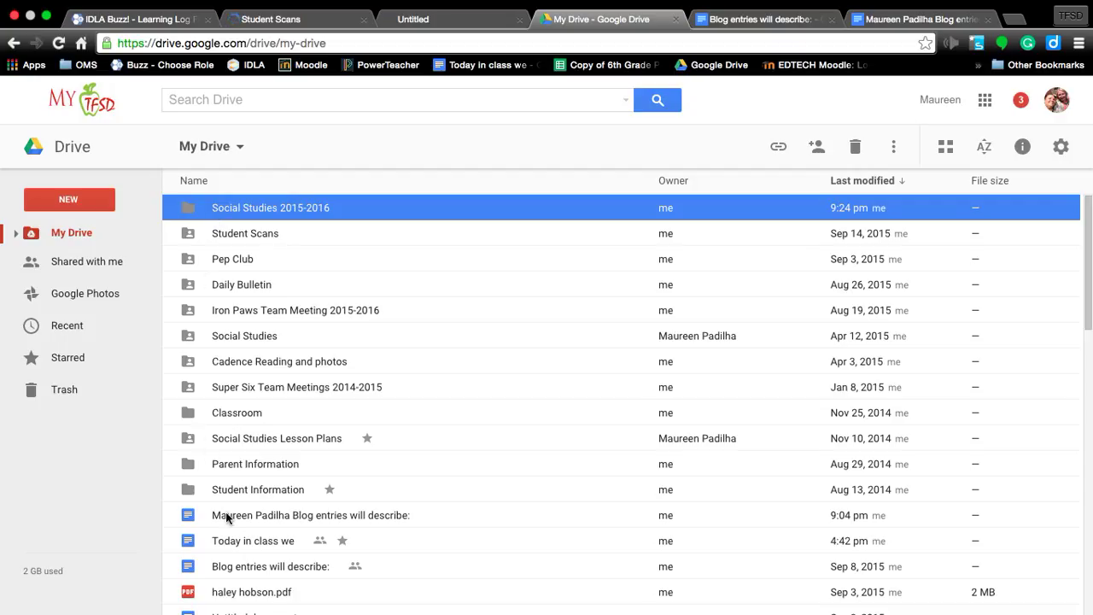
Move the 'Blog entries will describe:' document into Social Studies 2015-2016 and enter that folder.
click(189, 513)
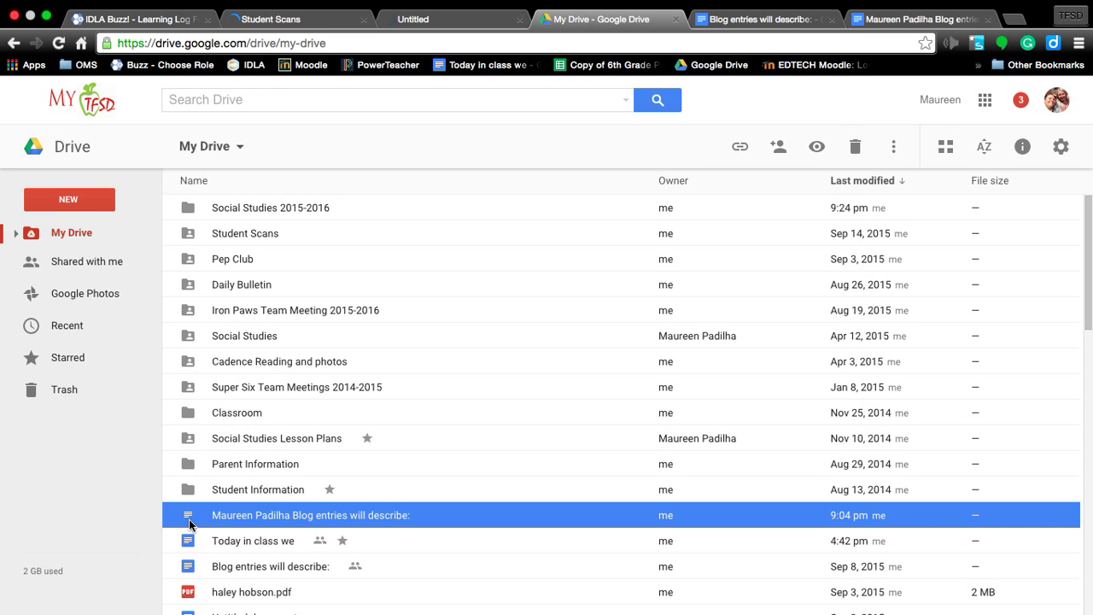
drag(188, 519, 193, 221)
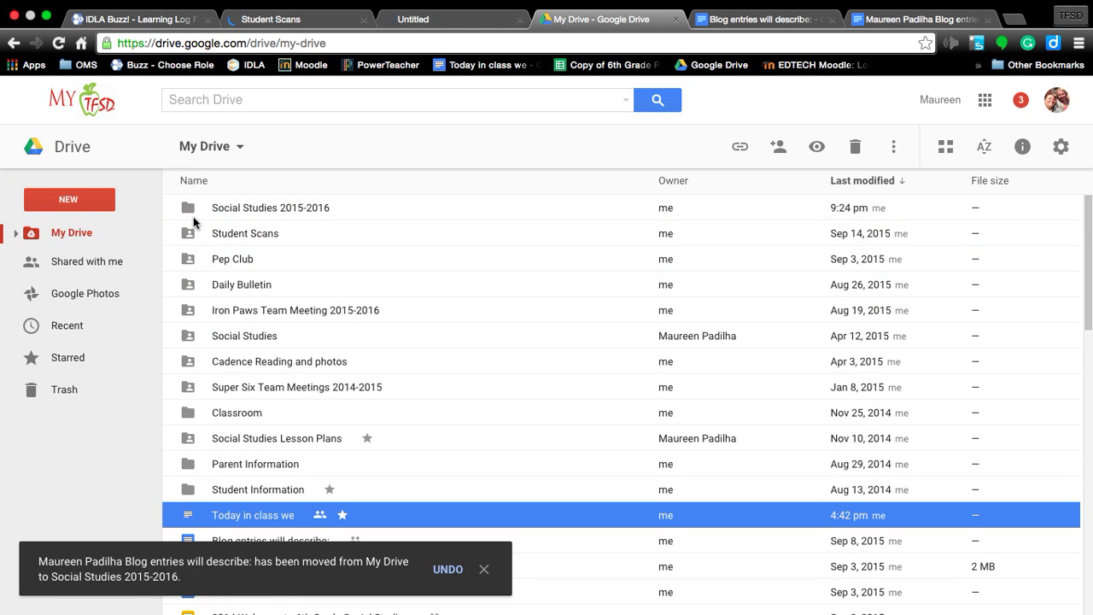
double_click(193, 217)
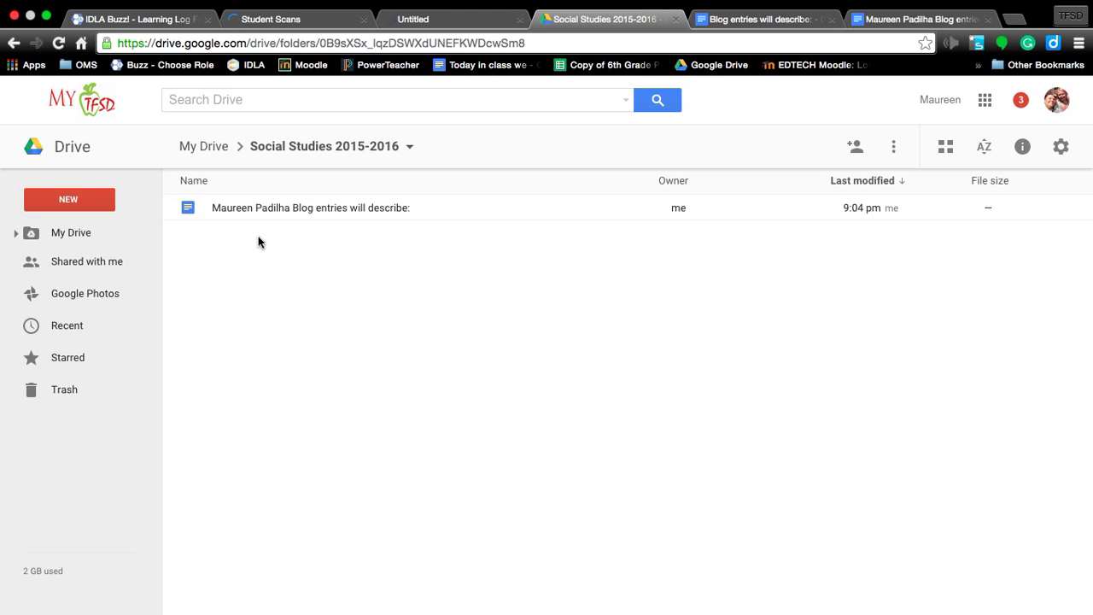
Back out of the Social Studies 2015-2016 folder to My Drive via the breadcrumb.
click(73, 201)
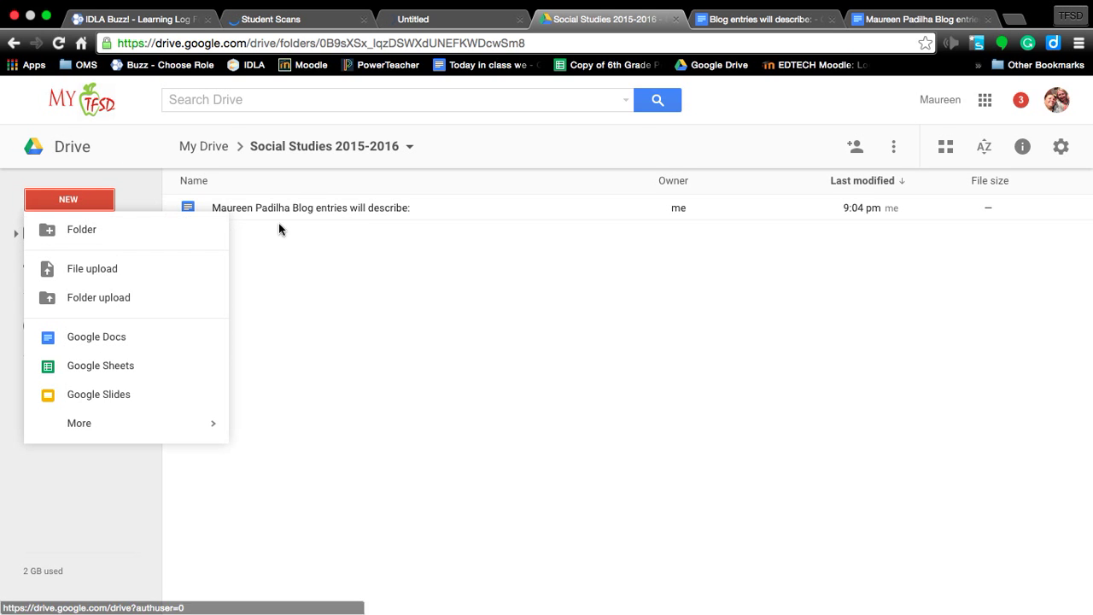
click(195, 150)
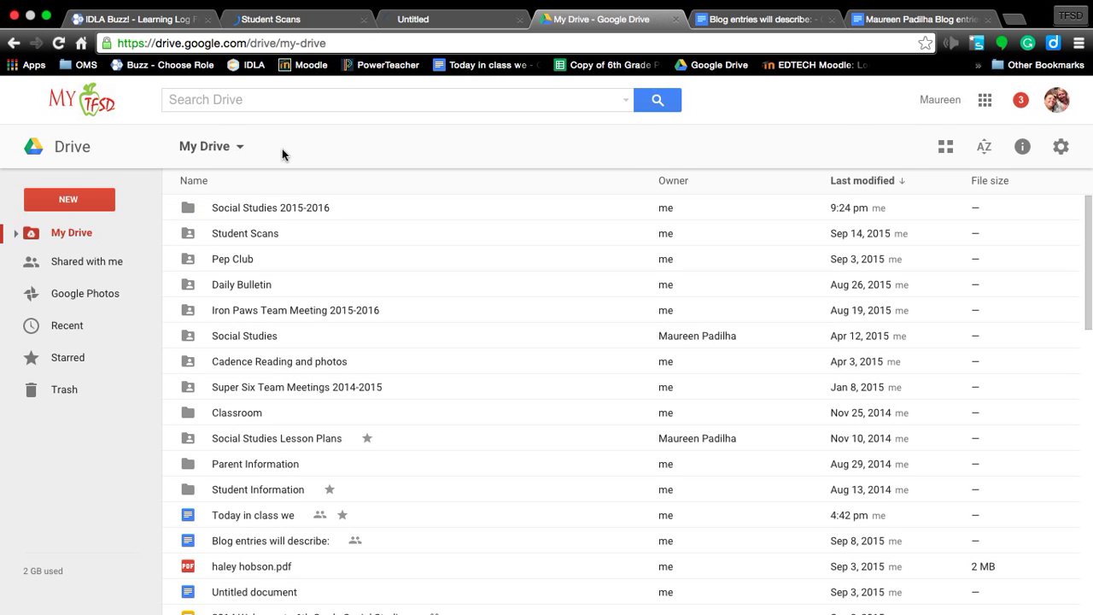